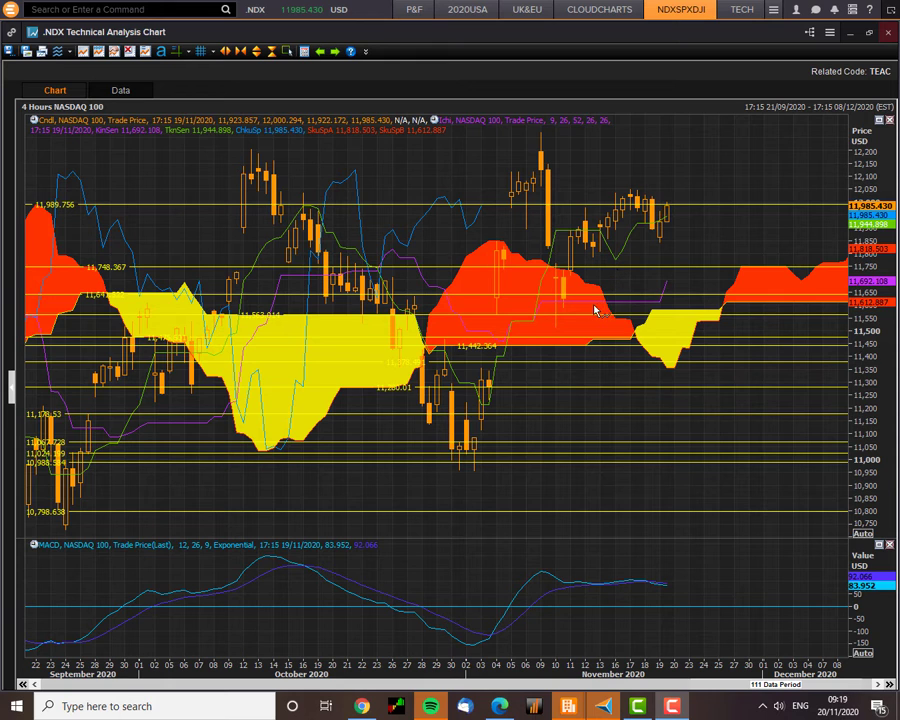
Draw a horizontal resistance line at the 12,201.712 October high on the NASDAQ 100 chart
scroll(673, 293, "down", 2)
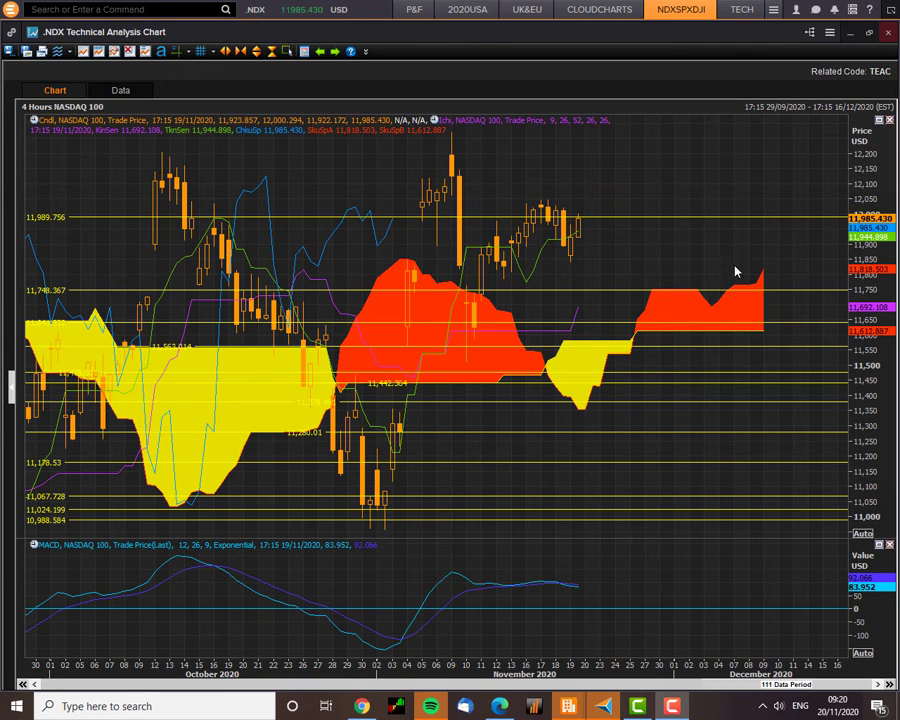
scroll(598, 257, "up", 3)
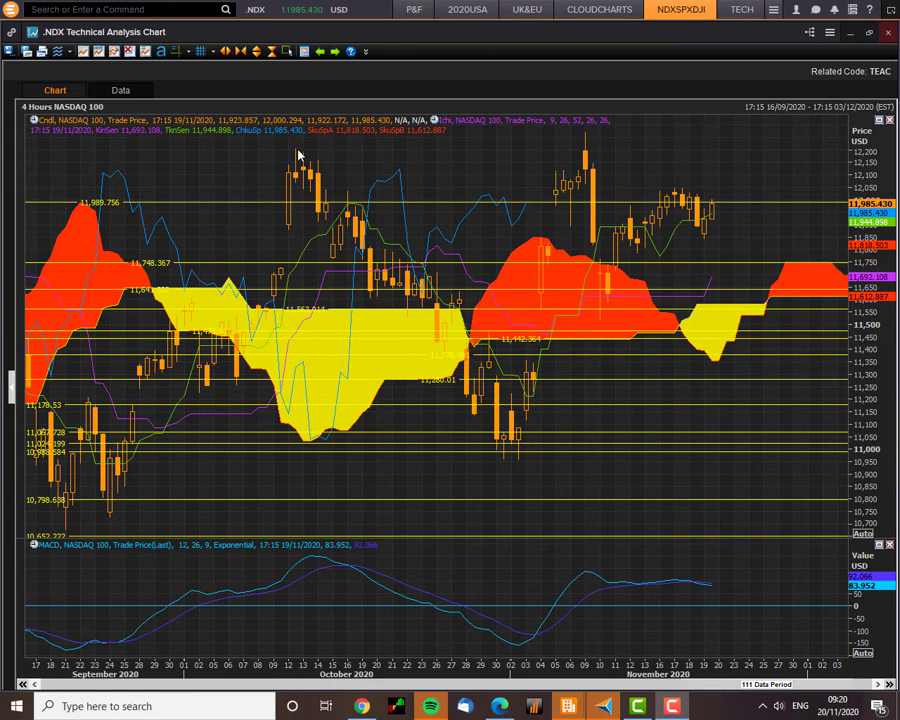
left_click(58, 51)
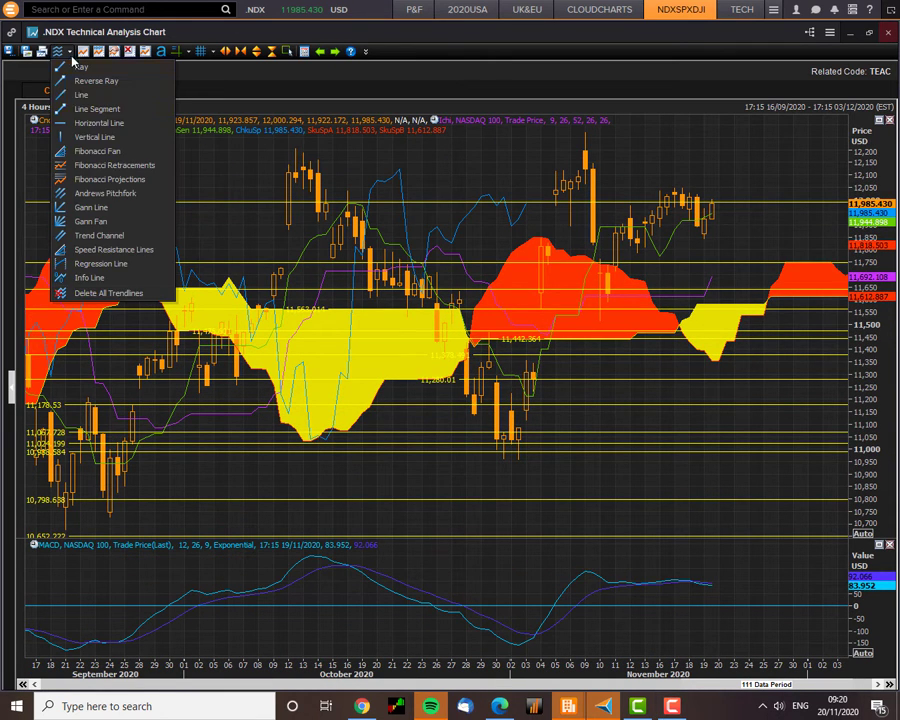
left_click(95, 123)
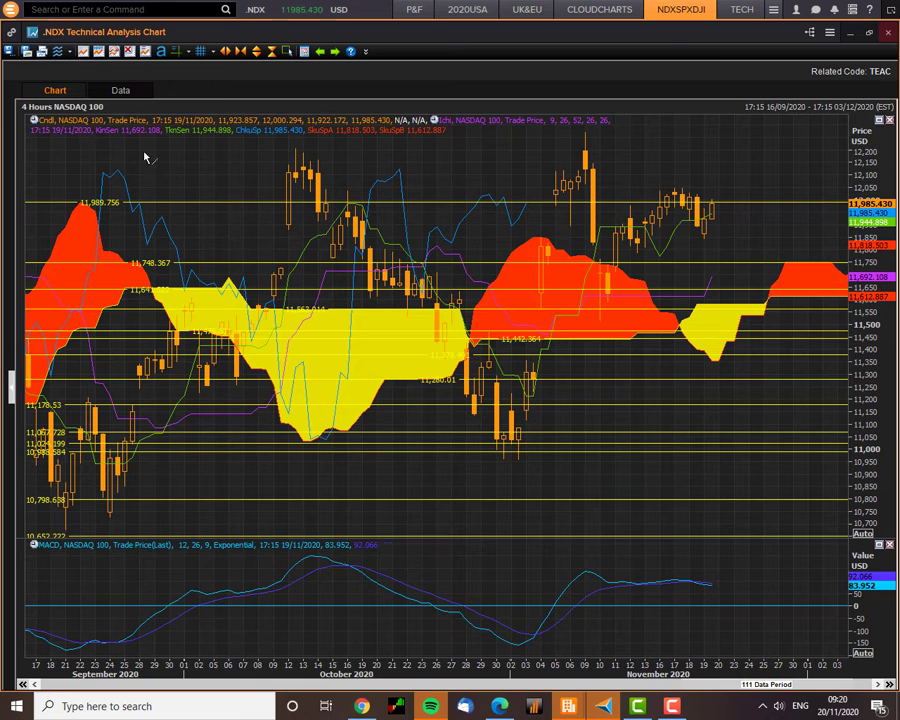
left_click(295, 150)
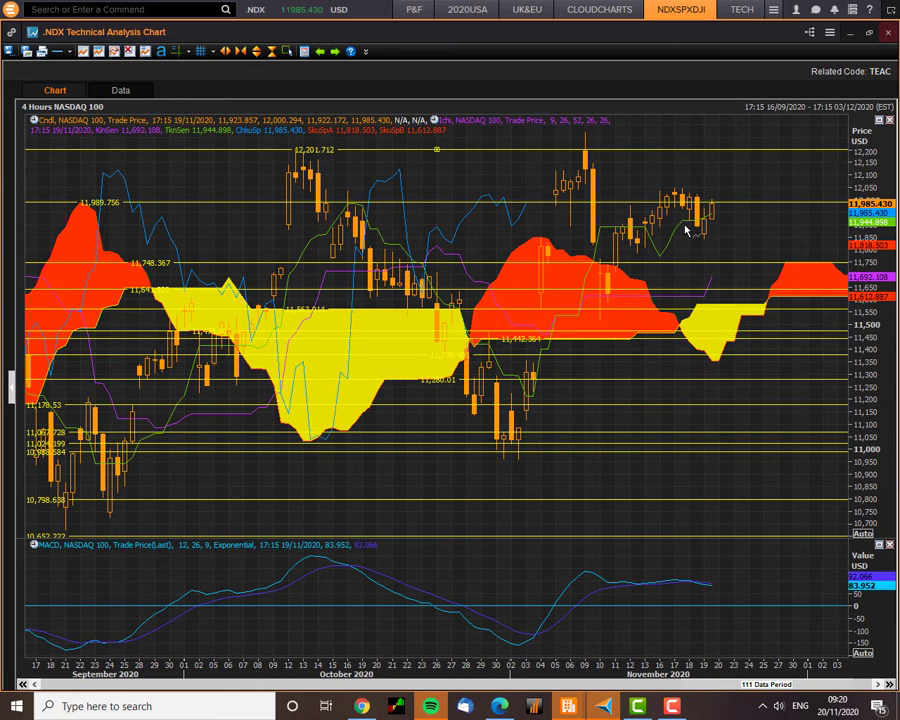
Scroll the chart to the right and bring up the list of open Eikon windows
scroll(675, 238, "right", 2)
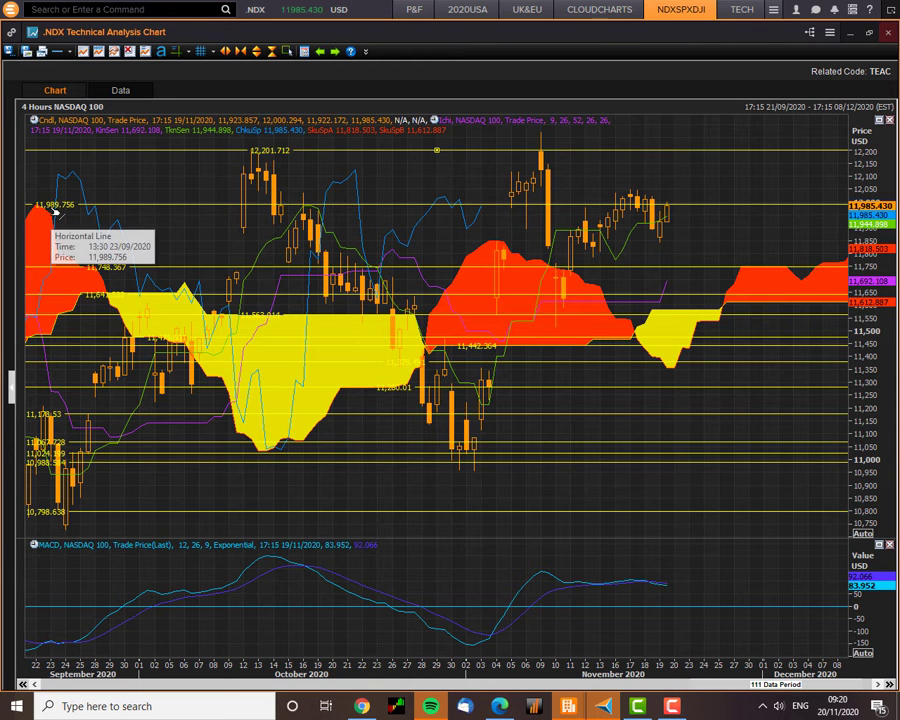
scroll(466, 238, "right", 2)
scroll(466, 238, "right", 2)
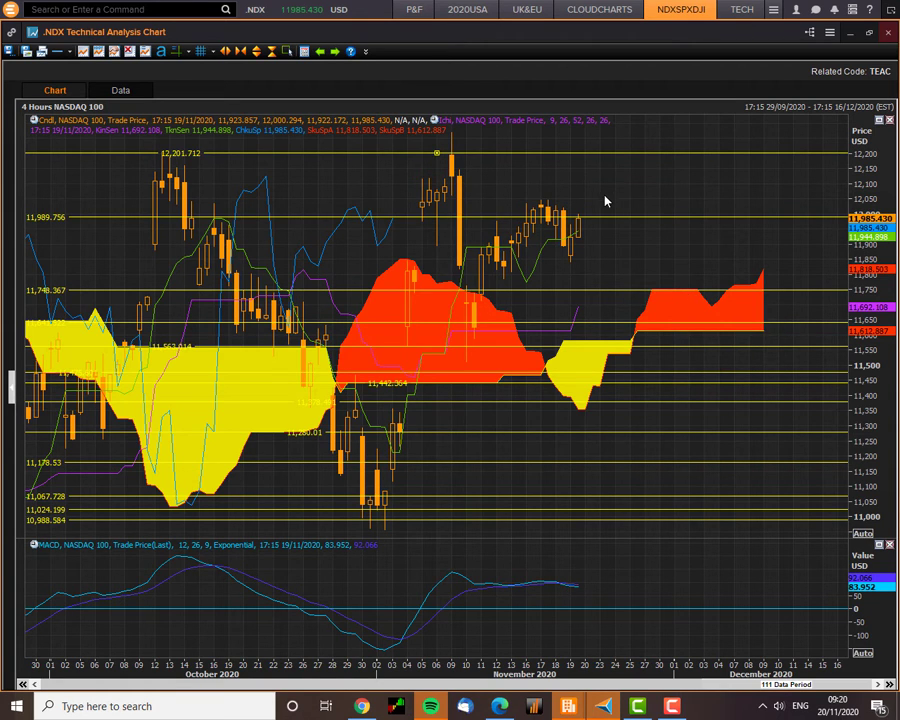
left_click(569, 708)
Switch to the .SPX Technical Analysis Chart and set its interval to 4 Hours
left_click(580, 679)
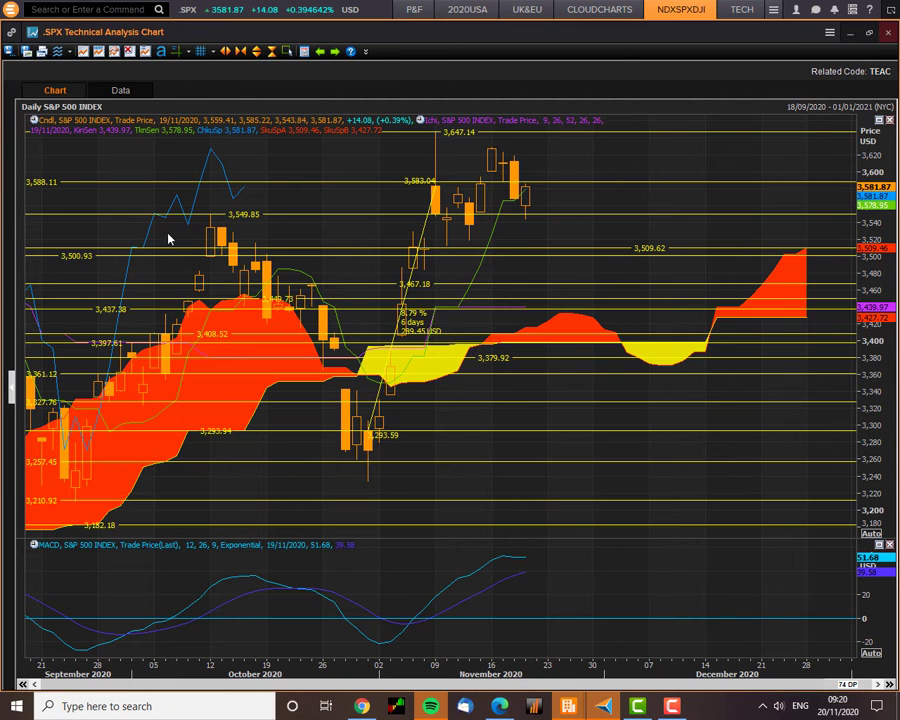
left_click(37, 107)
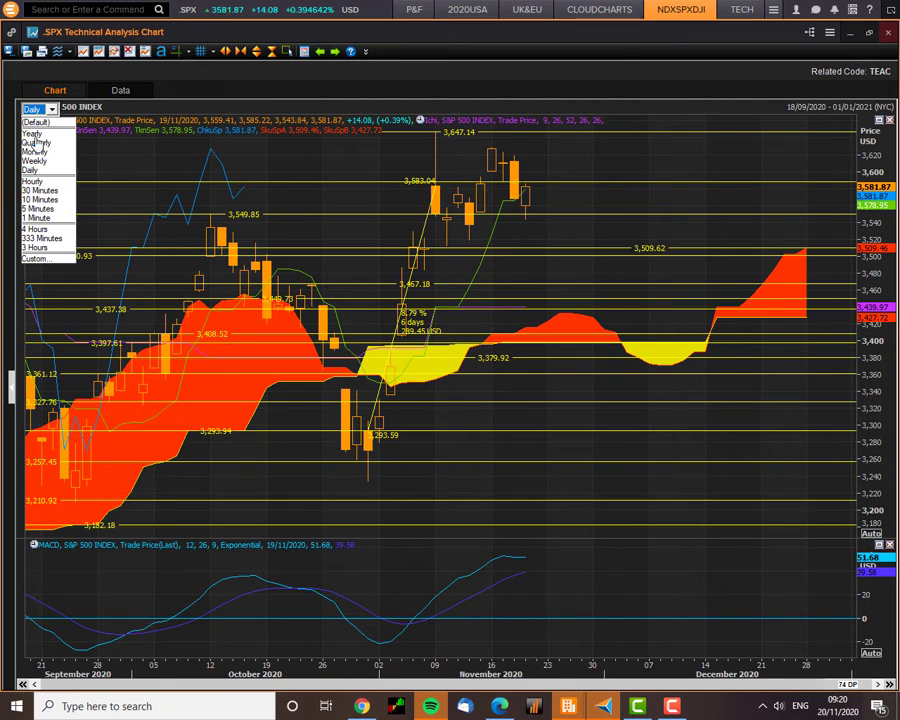
left_click(35, 229)
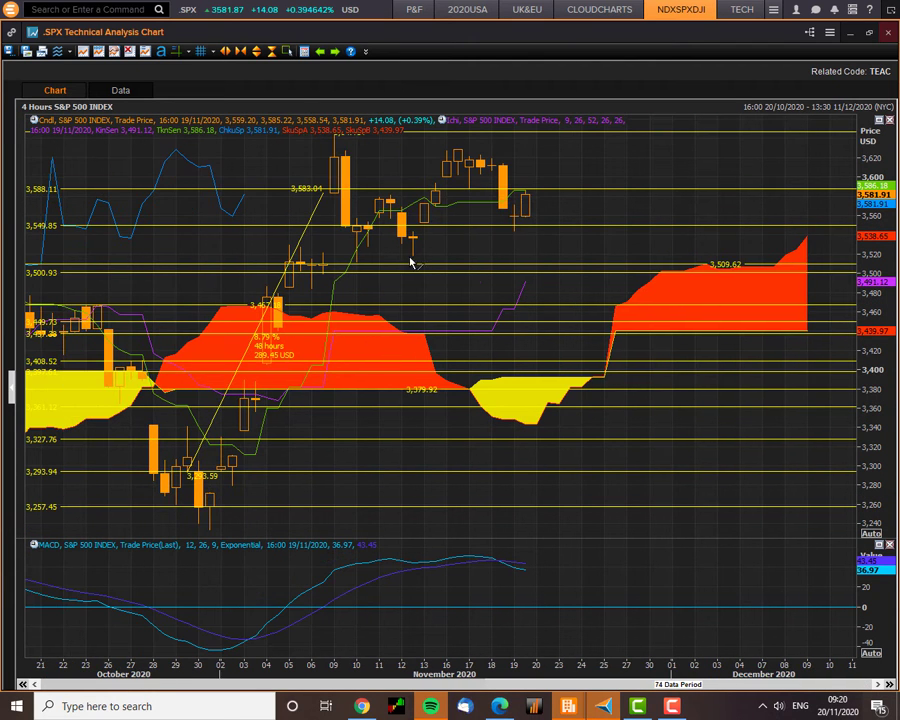
Contract the axes to widen the price range and fit more periods on the time axis
left_click(270, 54)
left_click(270, 54)
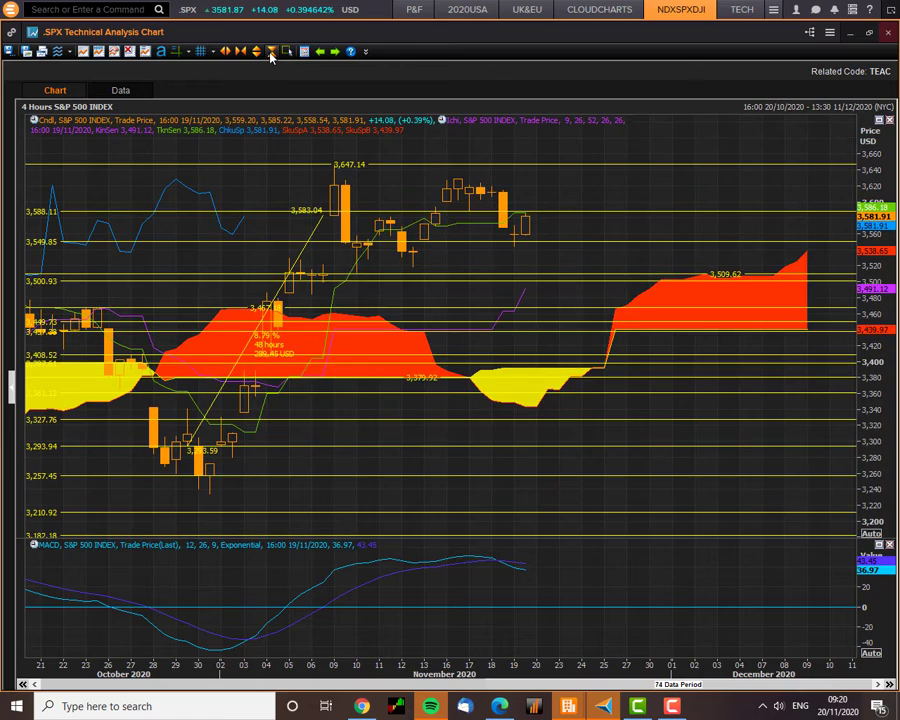
left_click(240, 52)
left_click(240, 52)
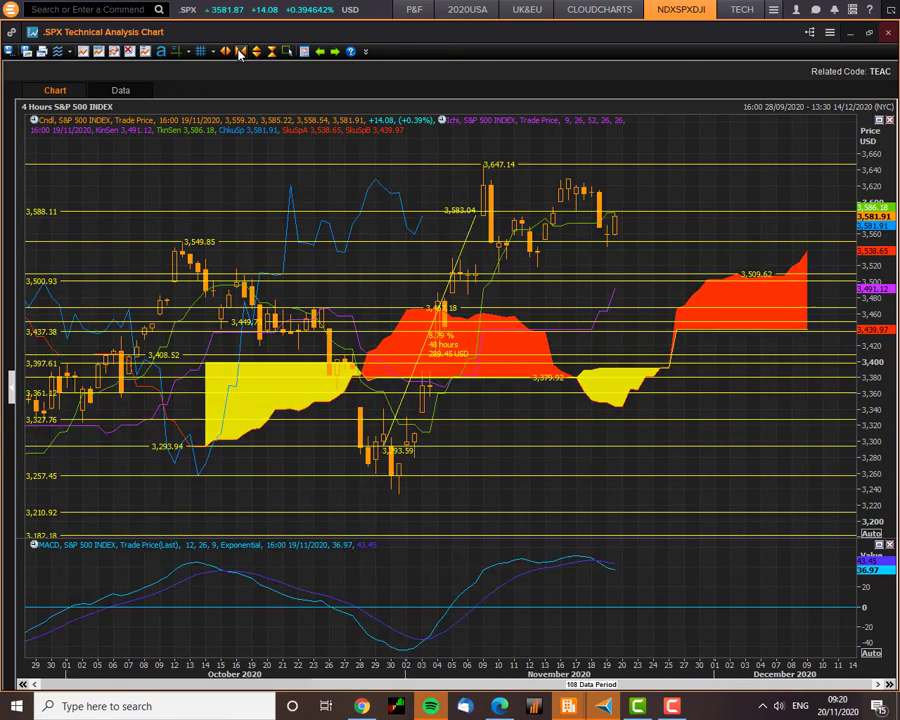
left_click(240, 52)
scroll(362, 251, "up", 3)
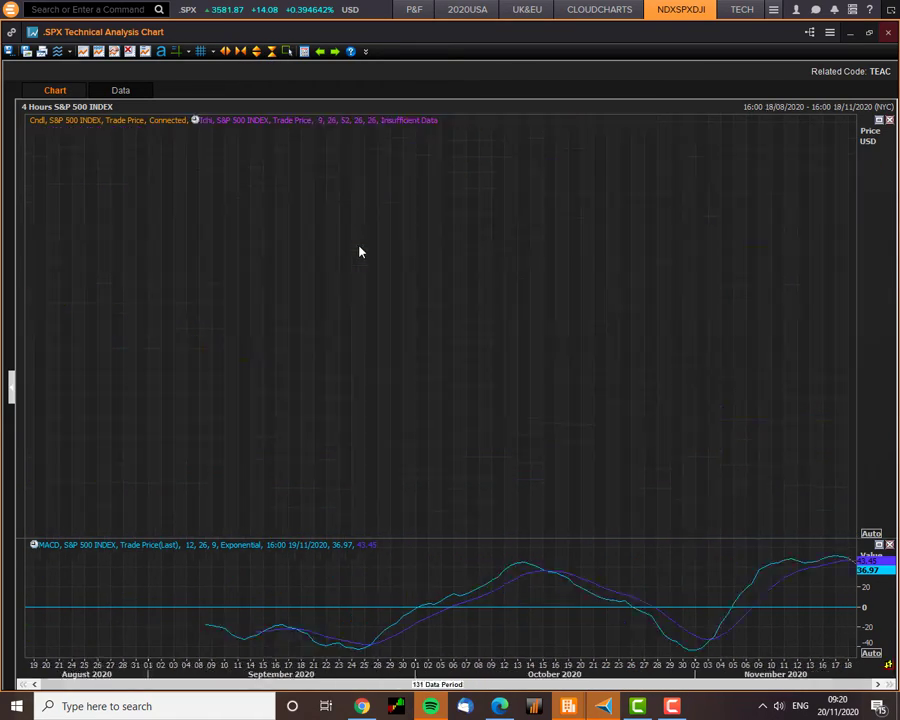
scroll(250, 200, "down", 3)
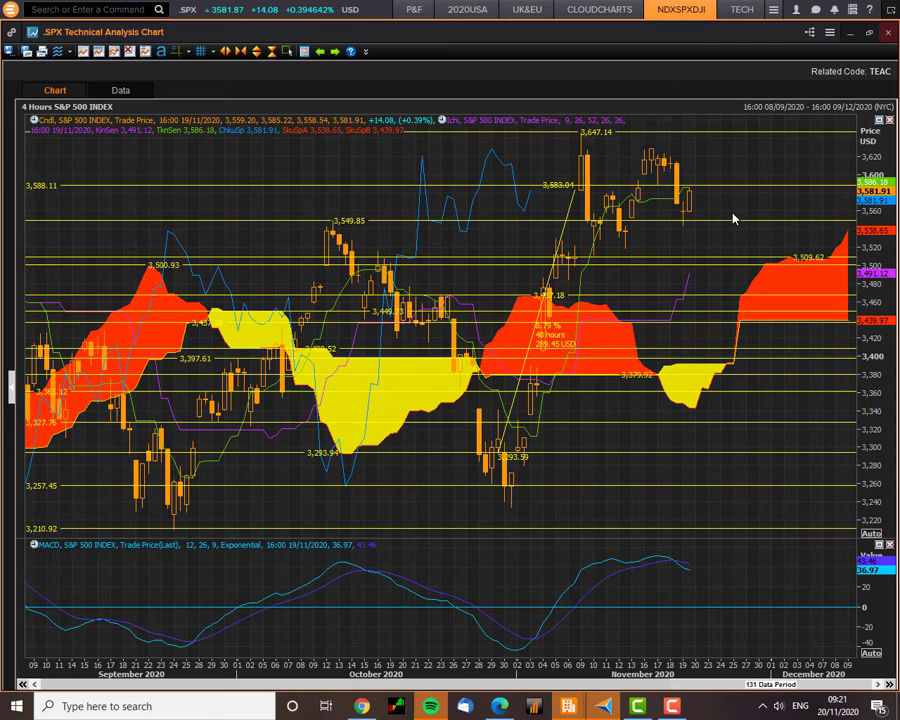
scroll(733, 218, "down", 3)
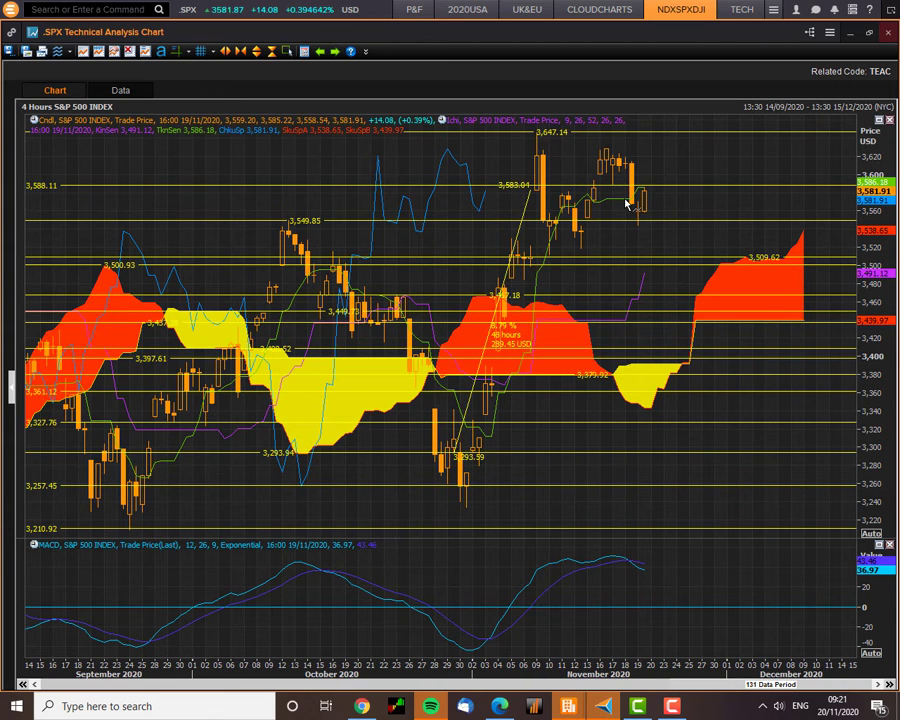
mouse_move(626, 204)
mouse_move(763, 258)
mouse_move(755, 322)
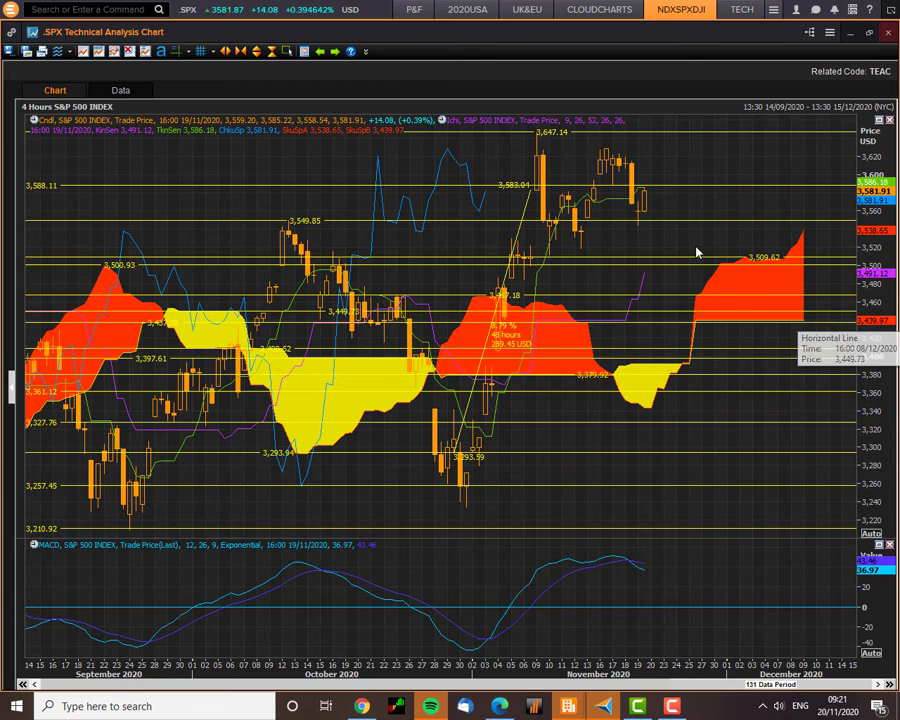
left_click_drag(673, 265, 609, 265)
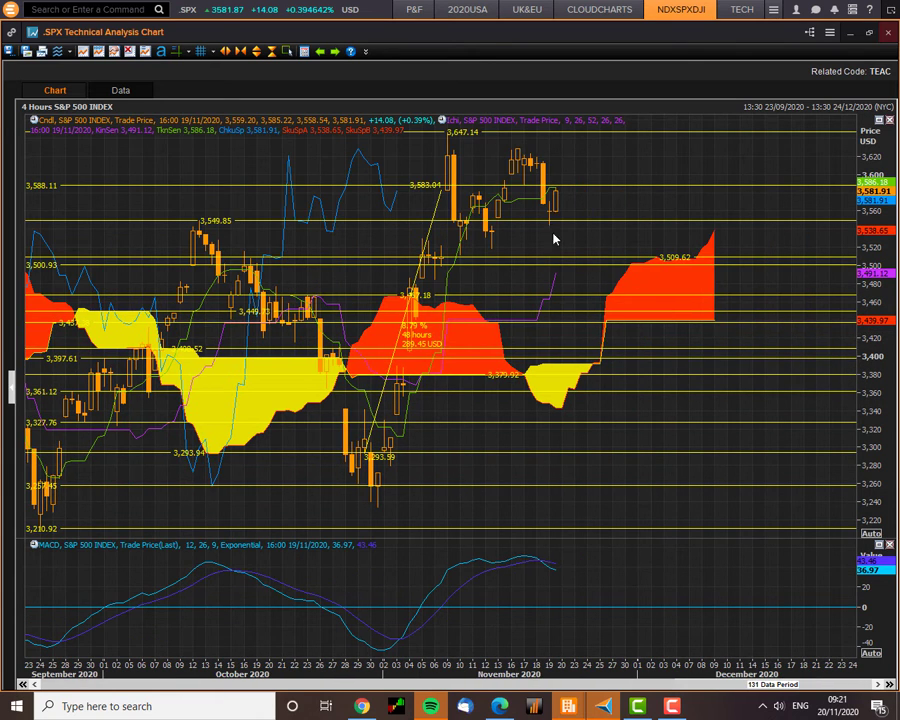
Switch to the .DJI 4-hour chart window and fit its price scale to all data
mouse_move(593, 263)
left_click(568, 706)
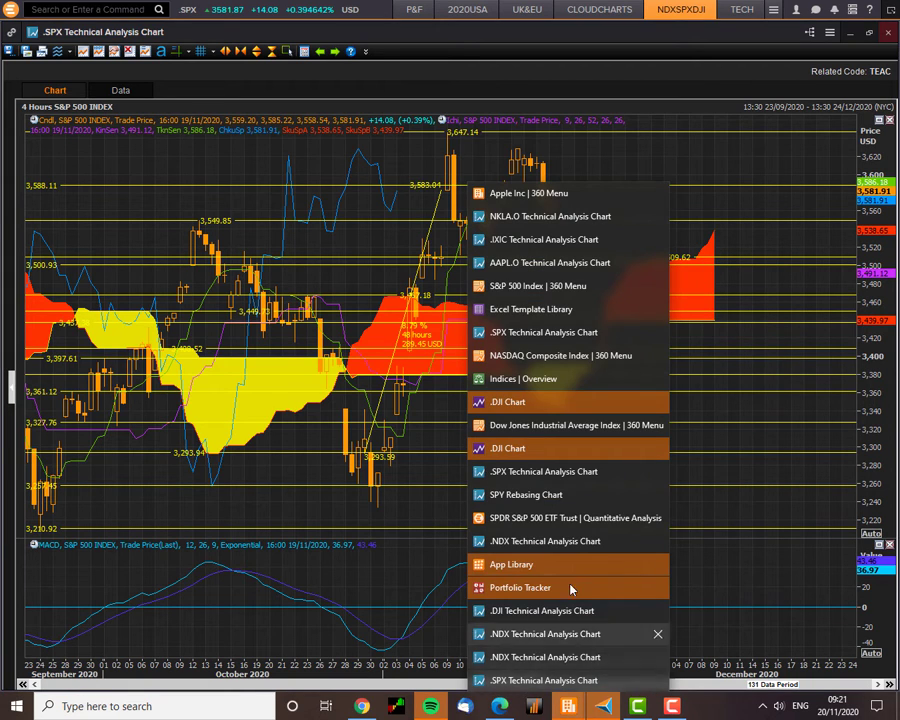
left_click(558, 411)
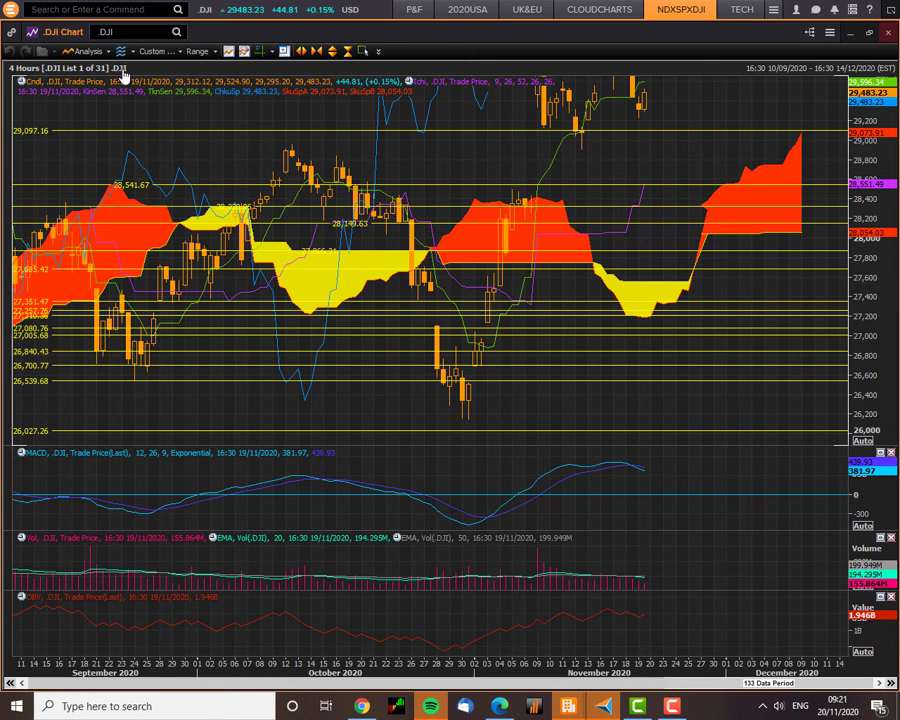
left_click(348, 51)
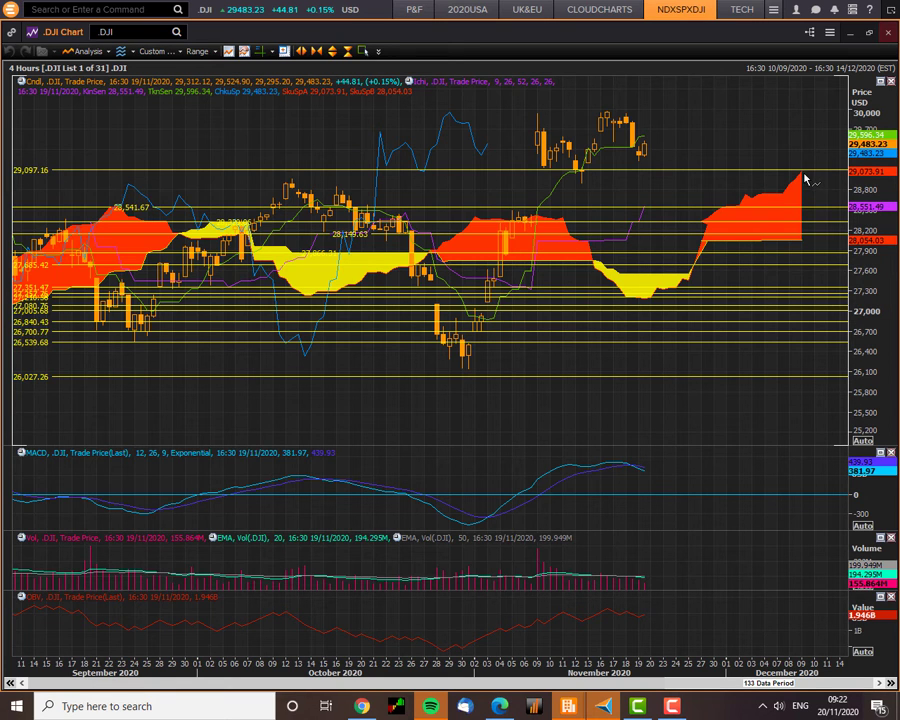
scroll(375, 184, "up", 4)
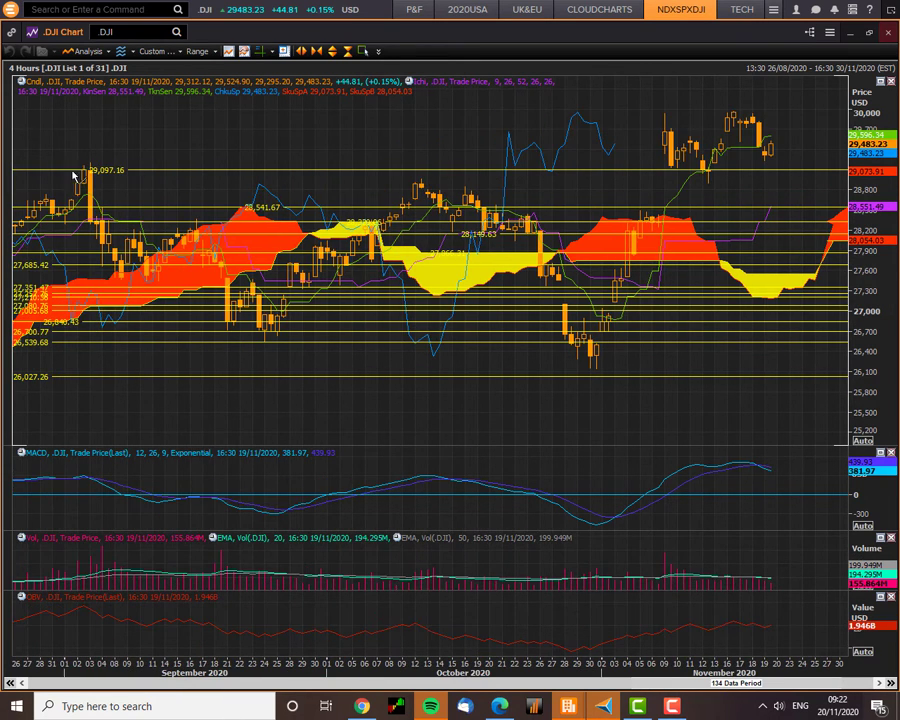
mouse_move(100, 177)
scroll(341, 187, "down", 4)
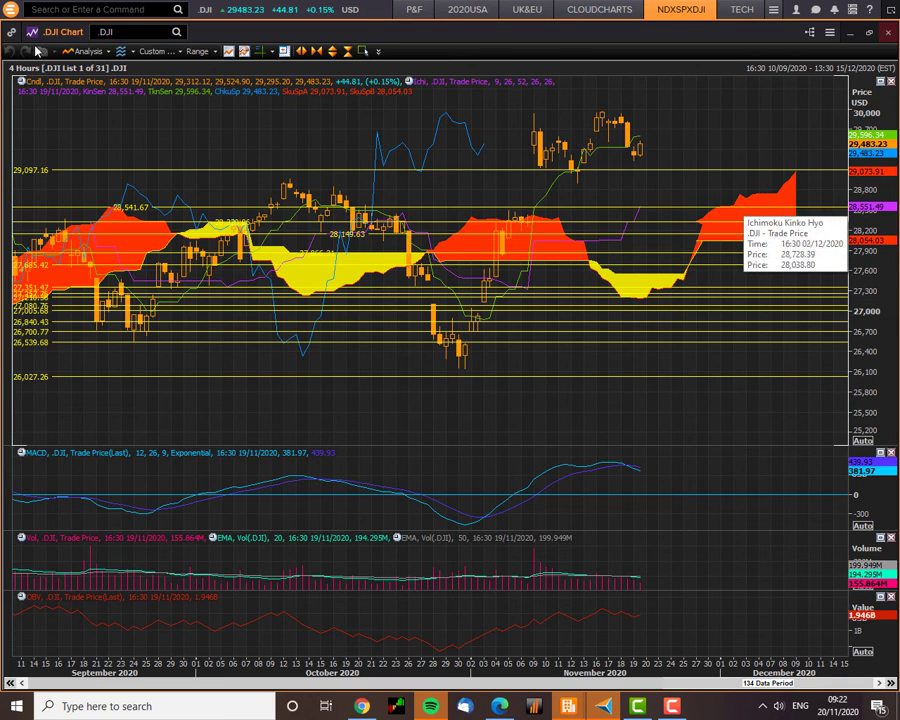
Draw a horizontal line at 28,742.58 on the Dow Jones chart
left_click(180, 52)
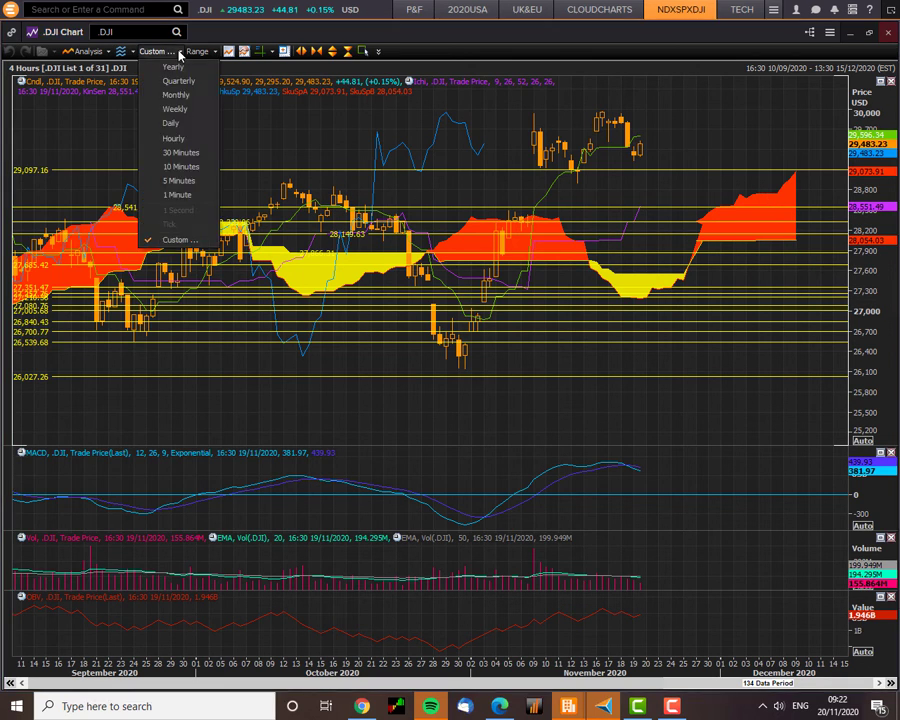
left_click(131, 52)
left_click(131, 52)
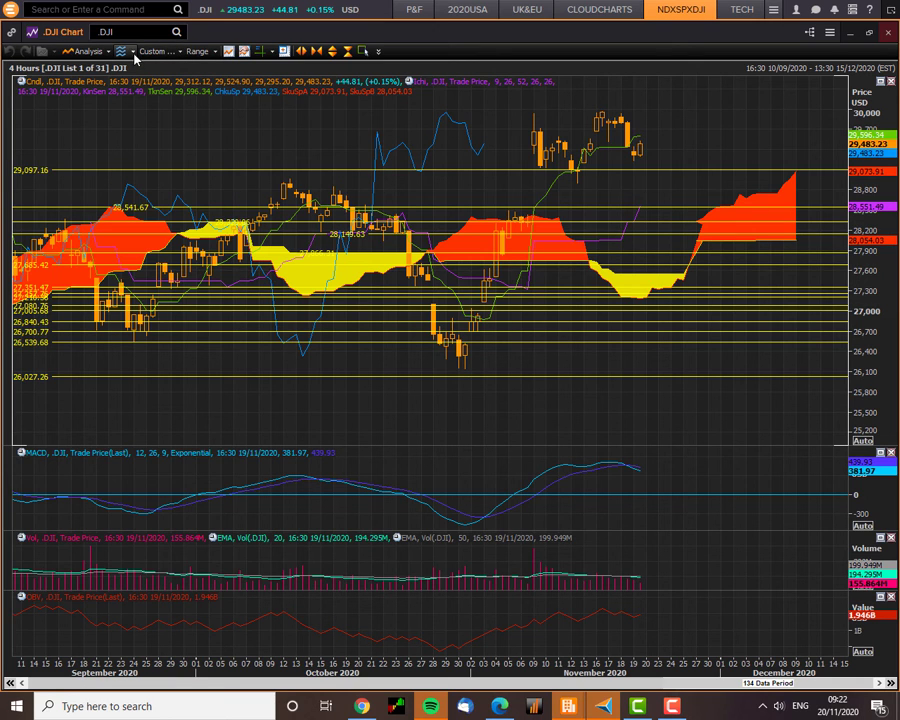
left_click(132, 52)
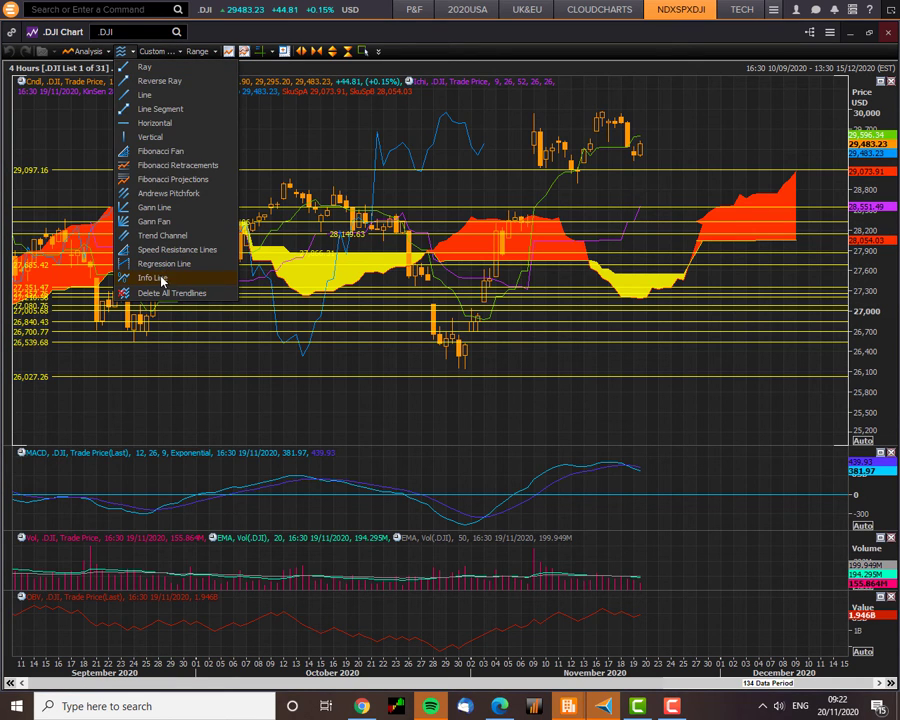
left_click(163, 128)
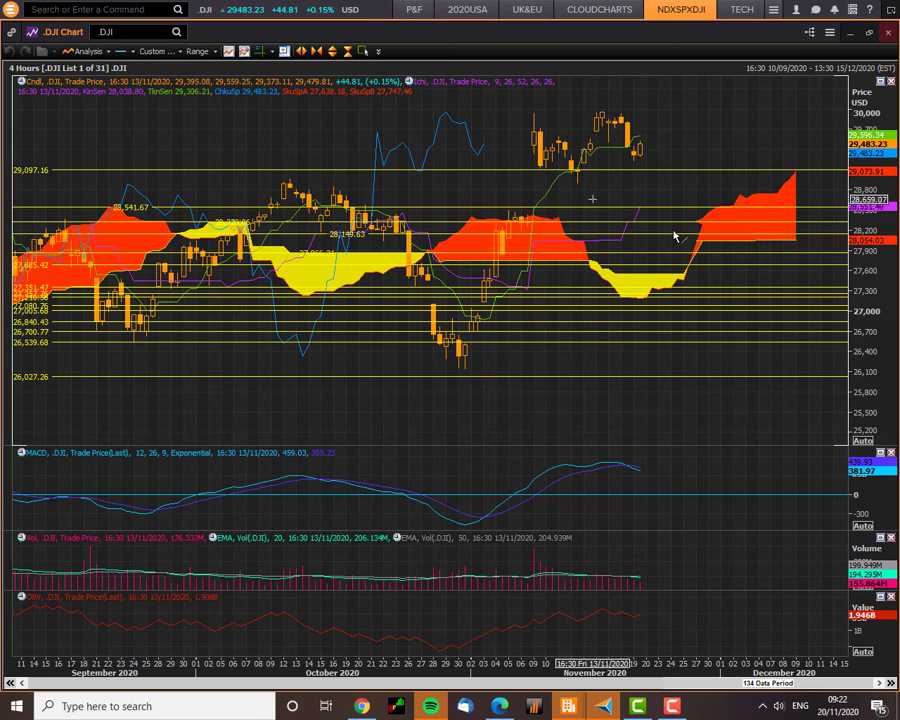
left_click(766, 196)
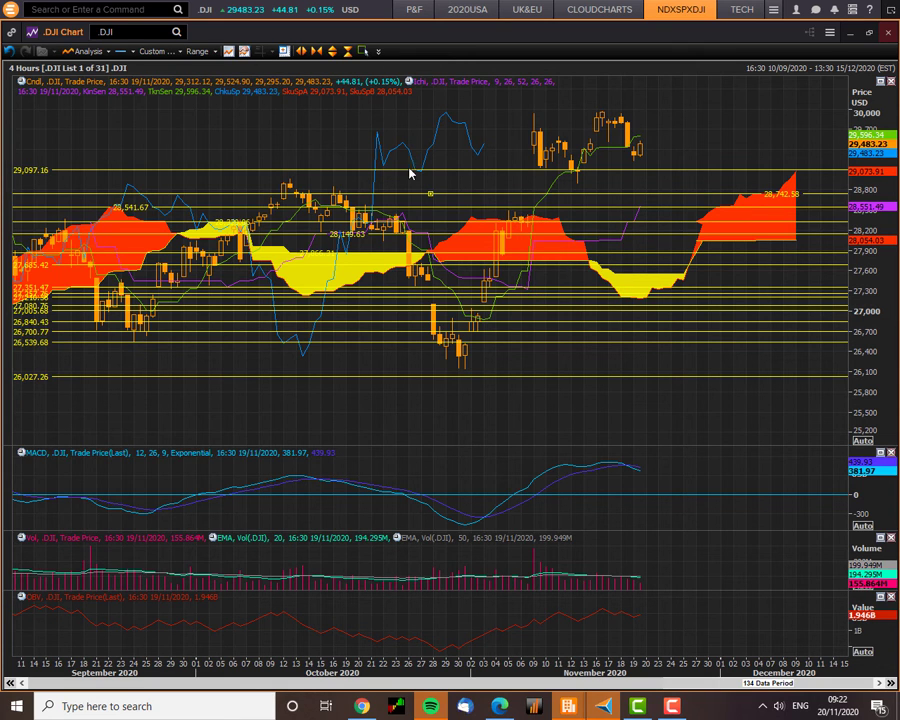
Draw a second horizontal line at 28,408.52
left_click(132, 51)
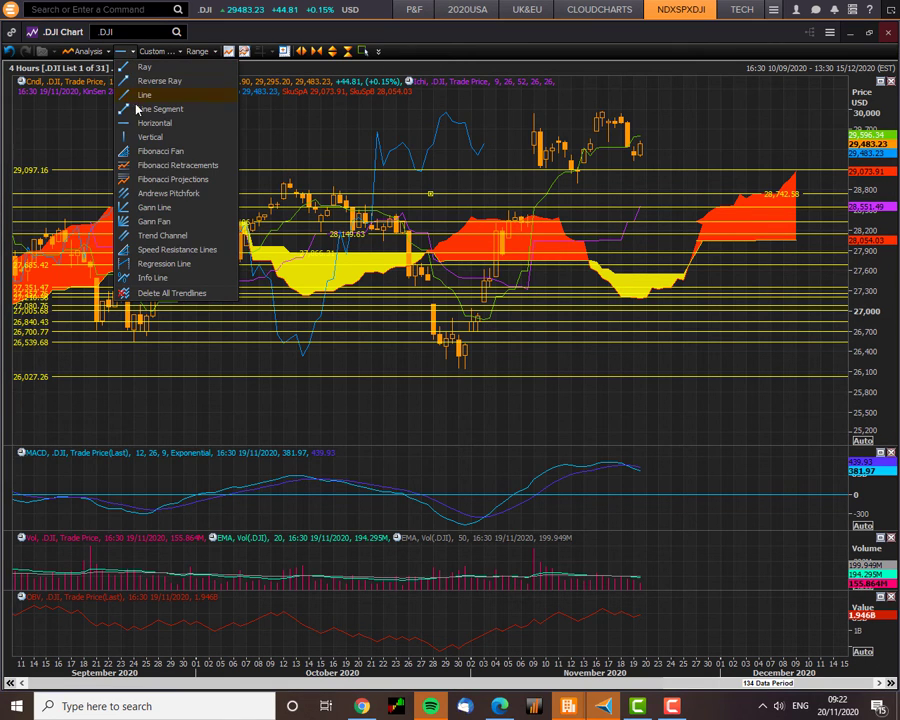
left_click(143, 124)
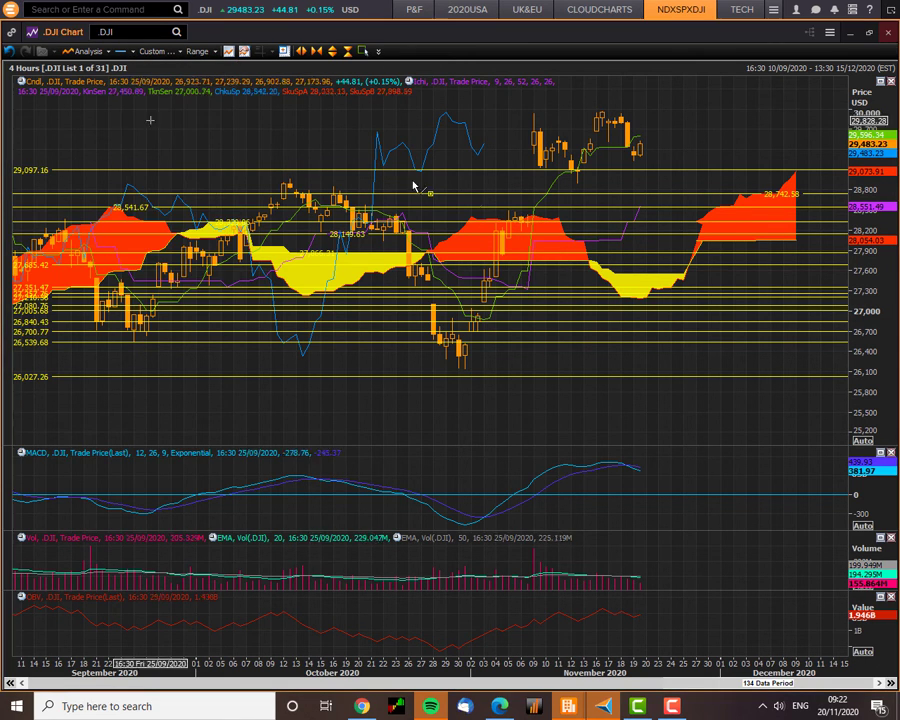
left_click(535, 221)
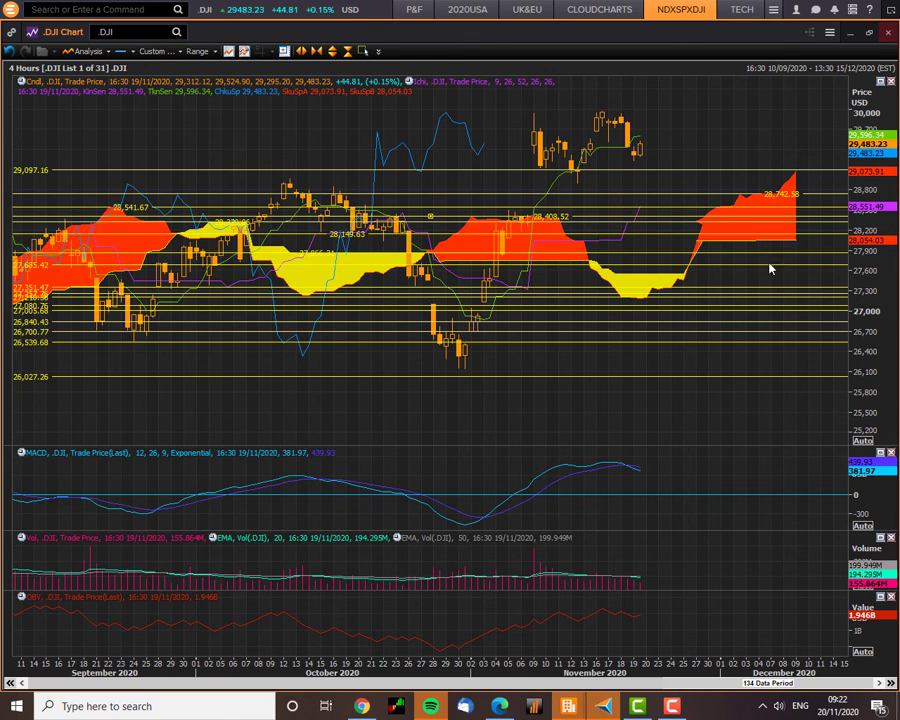
scroll(787, 287, "down", 3)
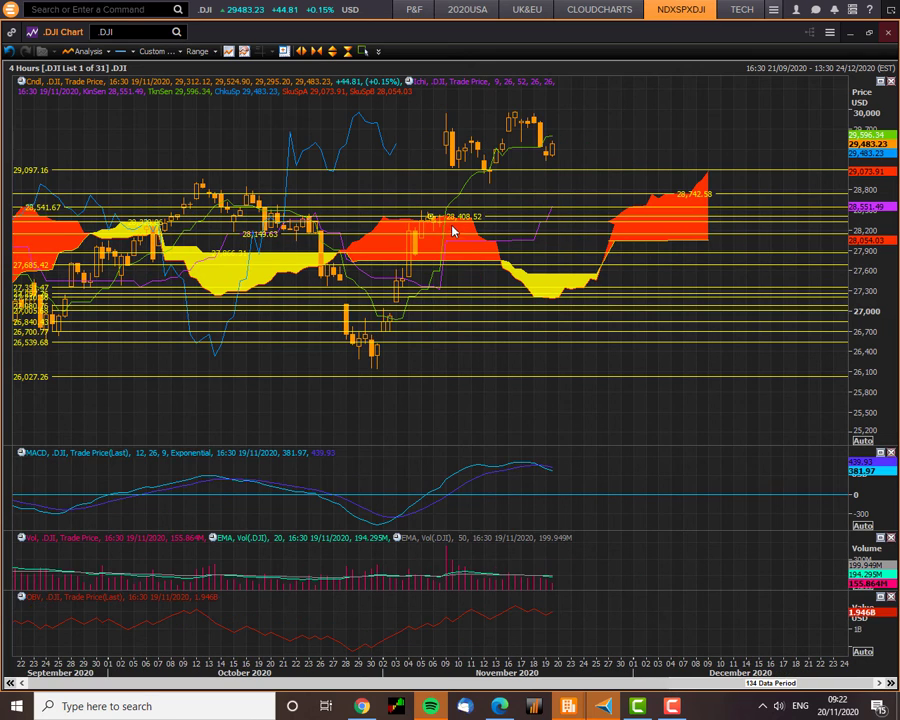